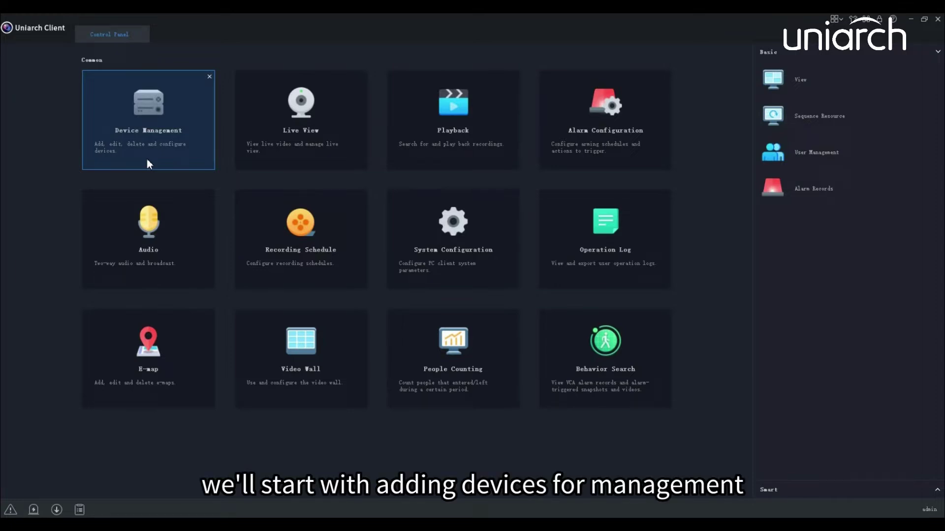
click(149, 164)
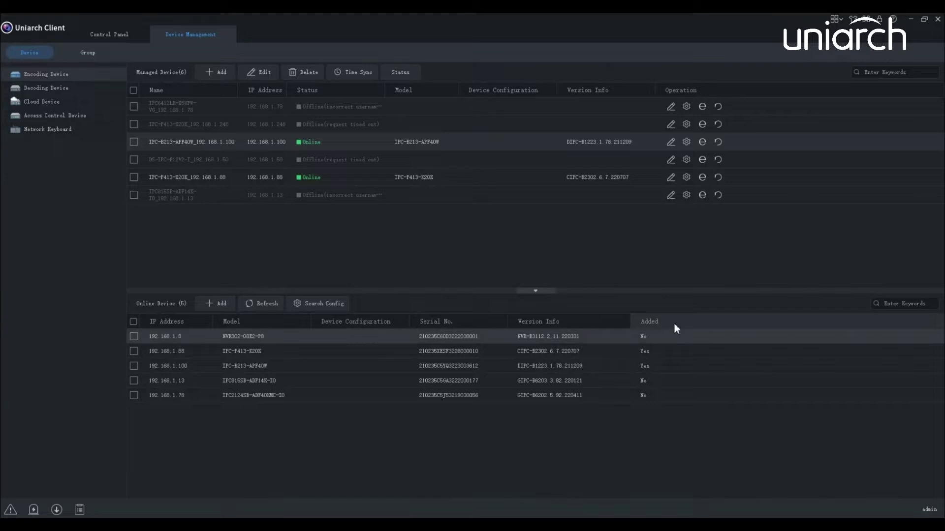
- Add the online camera 192.168.1.88 to managed devices, then check and close 192.168.1.100's Edit dialog
click(134, 351)
click(217, 306)
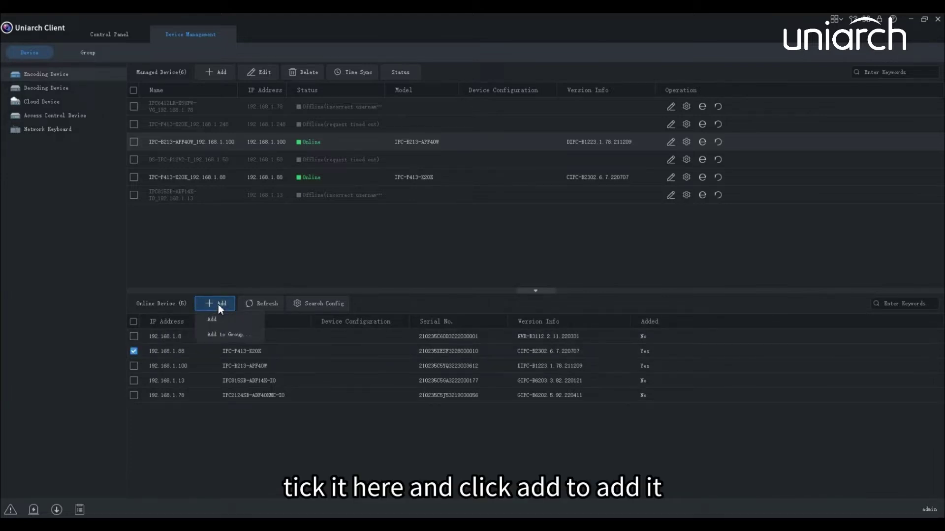
click(220, 318)
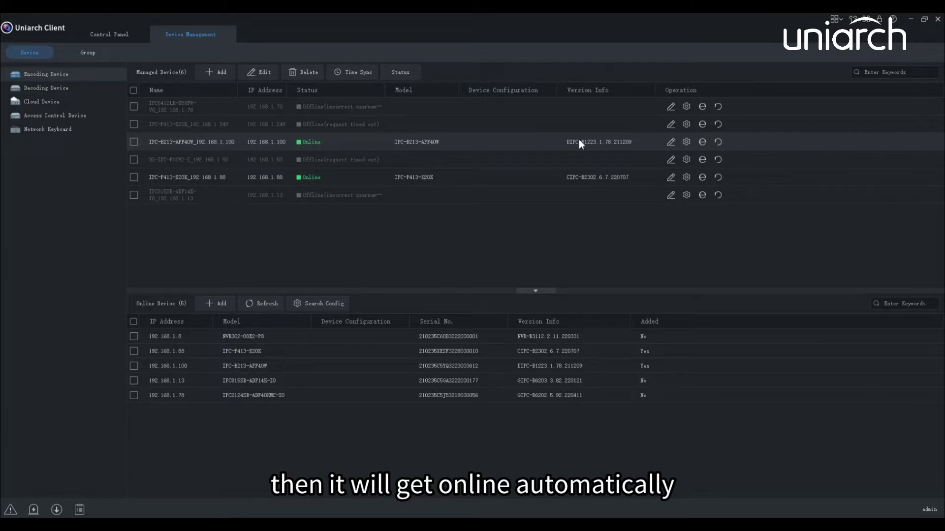
click(670, 142)
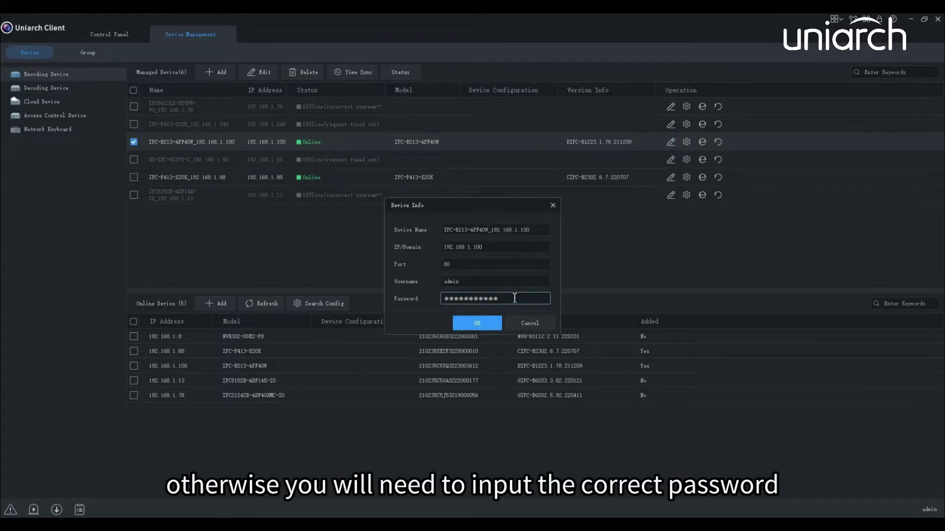
click(556, 205)
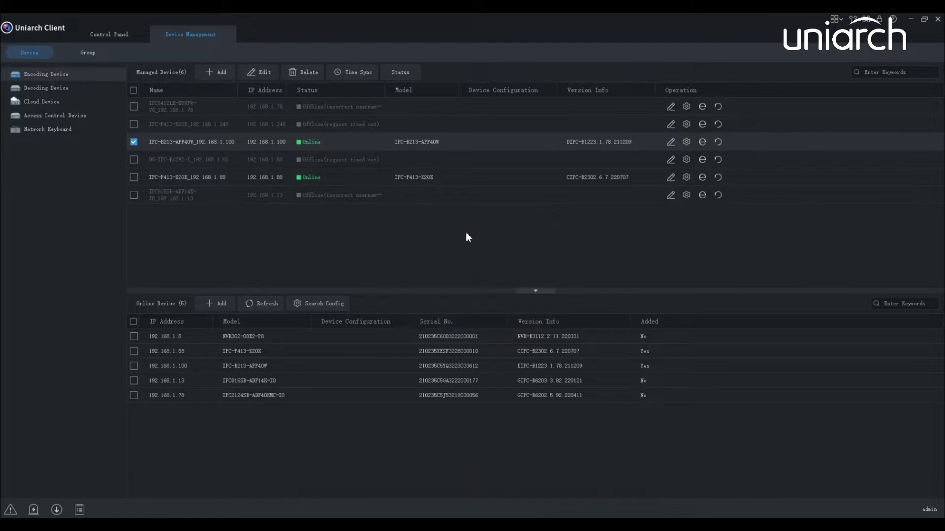
click(314, 307)
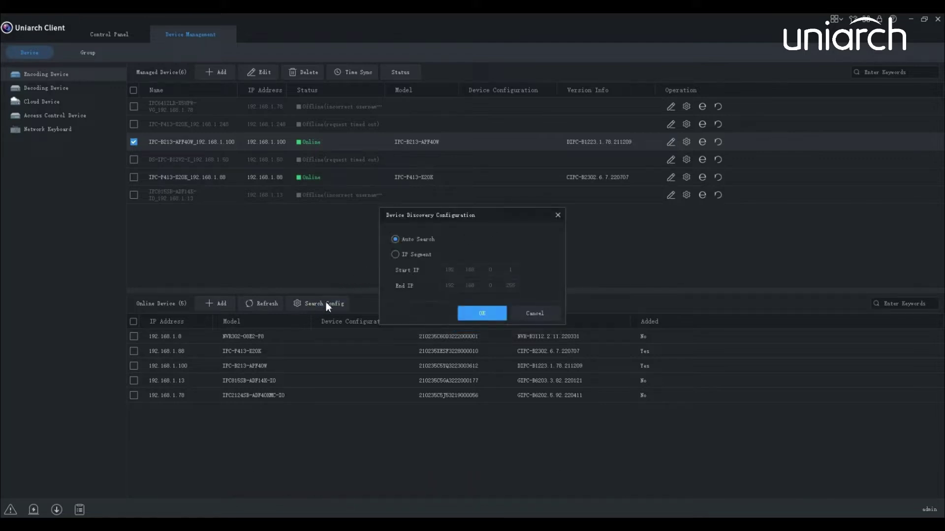
click(399, 253)
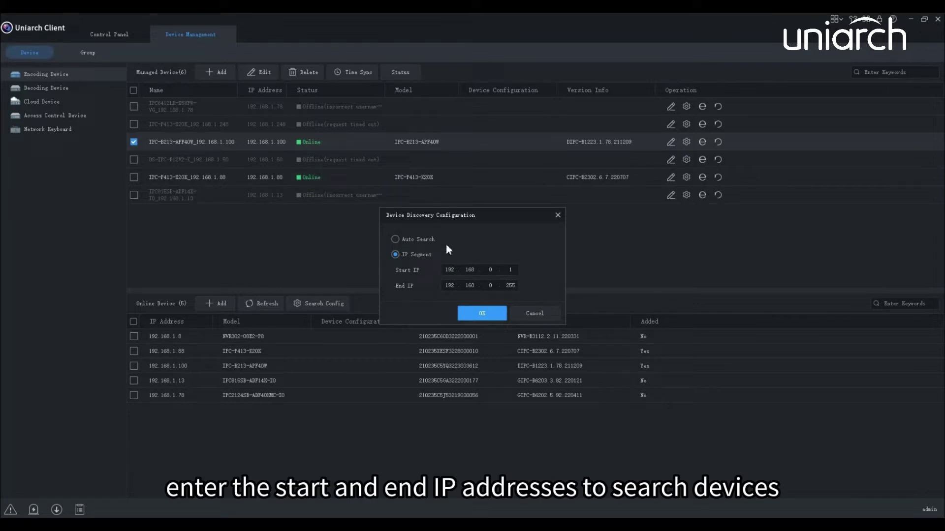
click(558, 215)
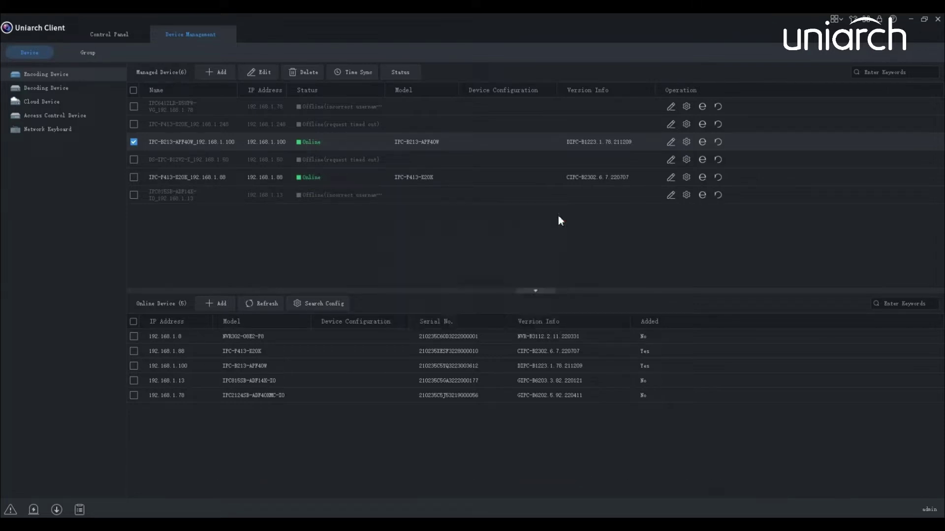
click(250, 351)
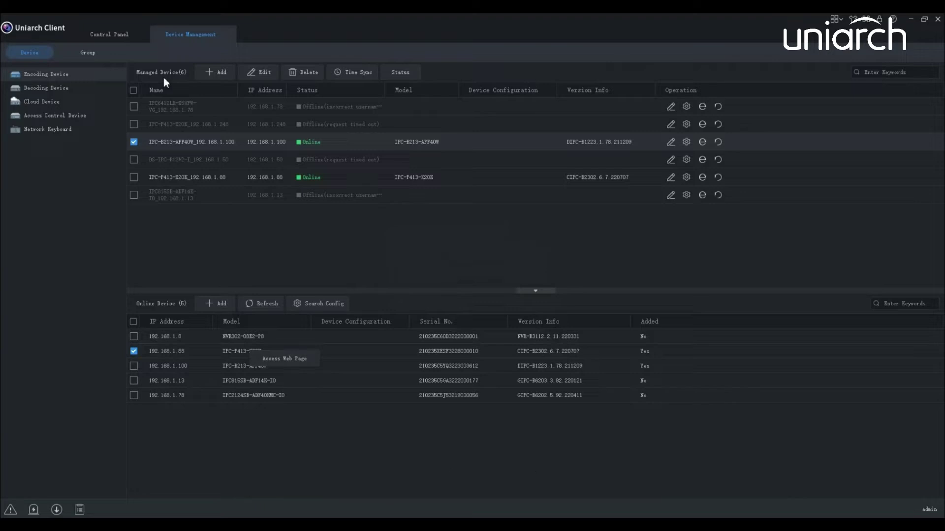
- Start a manual device add, try IP Segment mode, then switch the Device Info form to EZDDNS
click(215, 75)
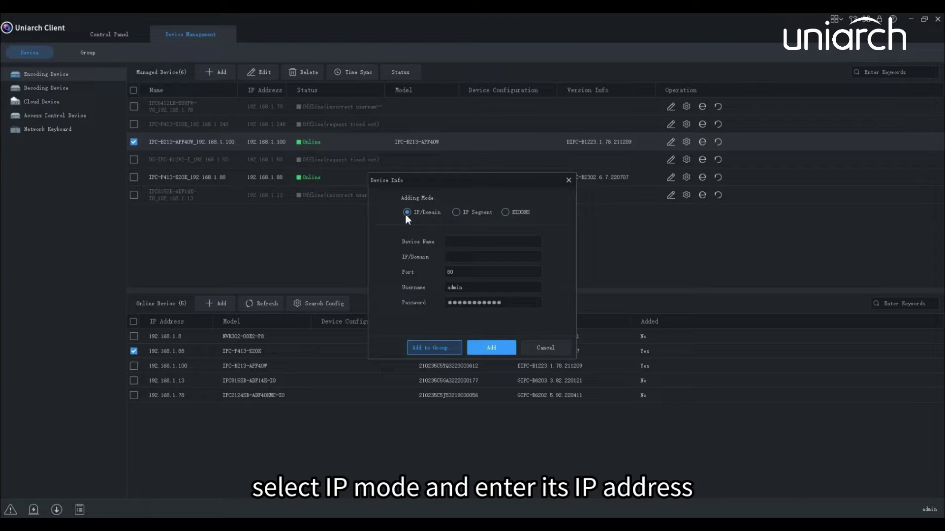
click(455, 213)
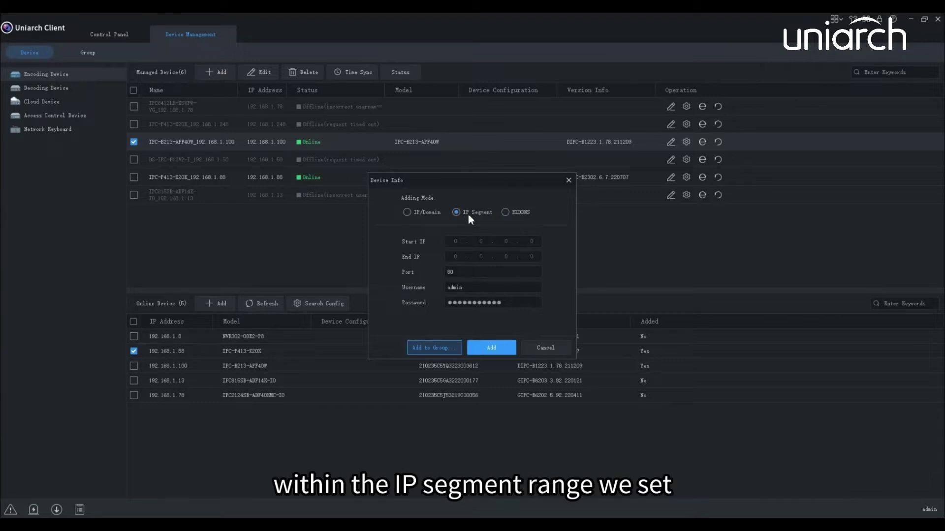
click(505, 215)
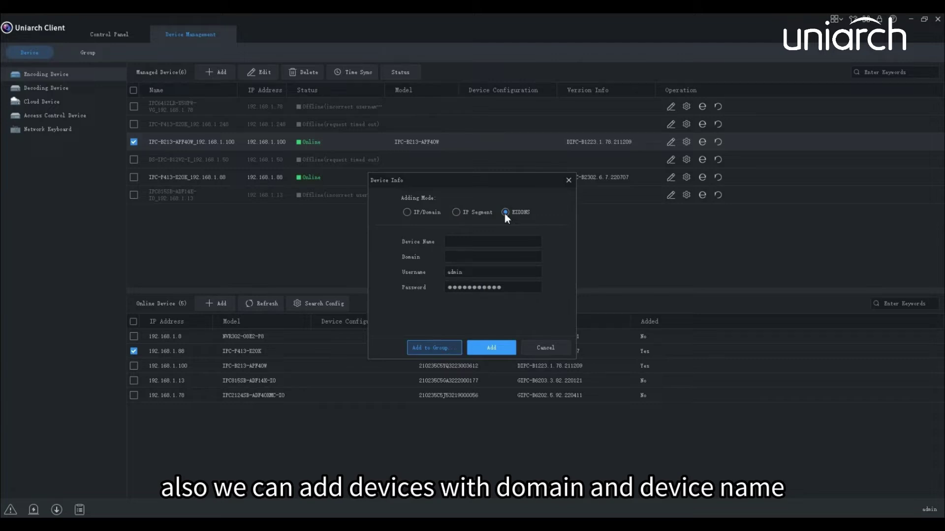
- Close the Device Info form, then open and cancel the batch login edit for two selected cameras
click(567, 181)
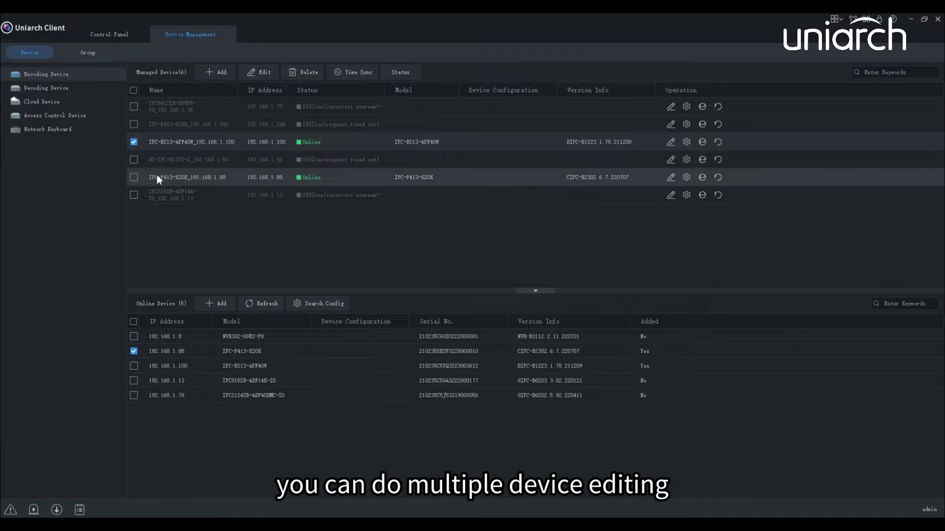
click(134, 178)
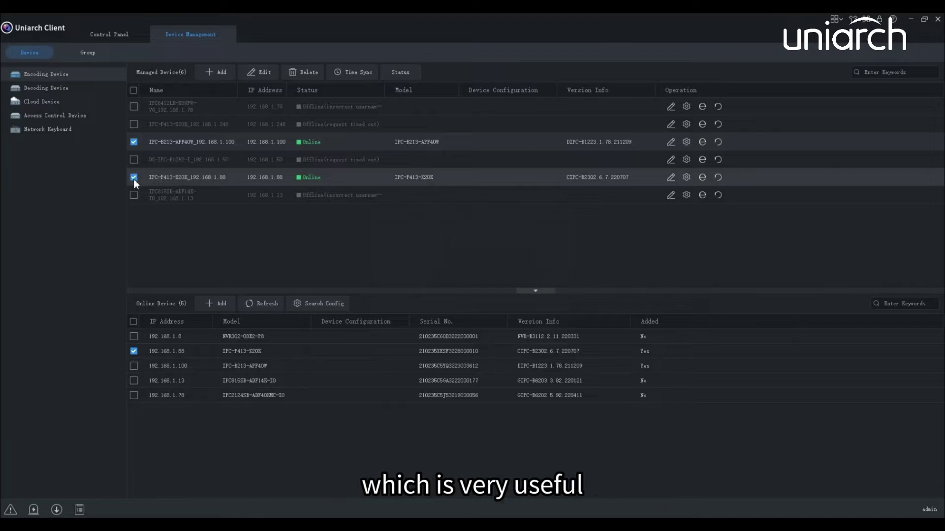
click(261, 74)
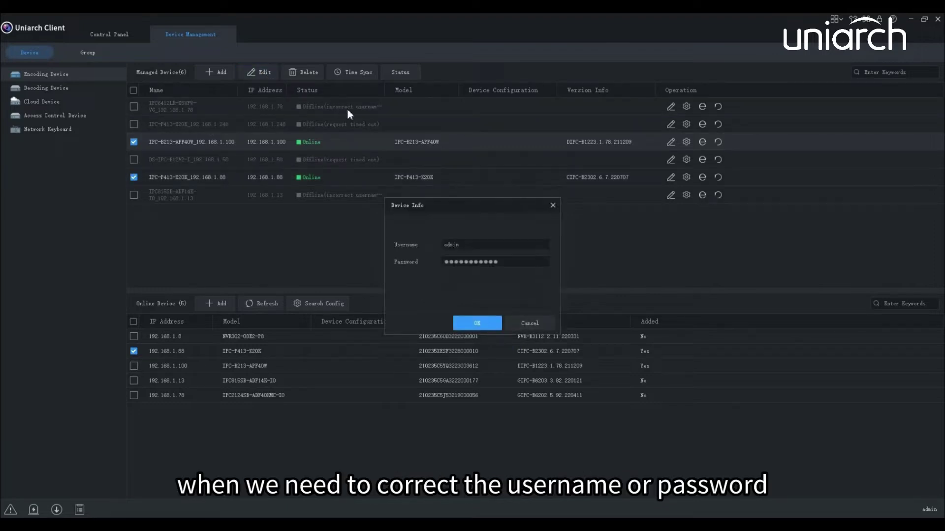
click(549, 208)
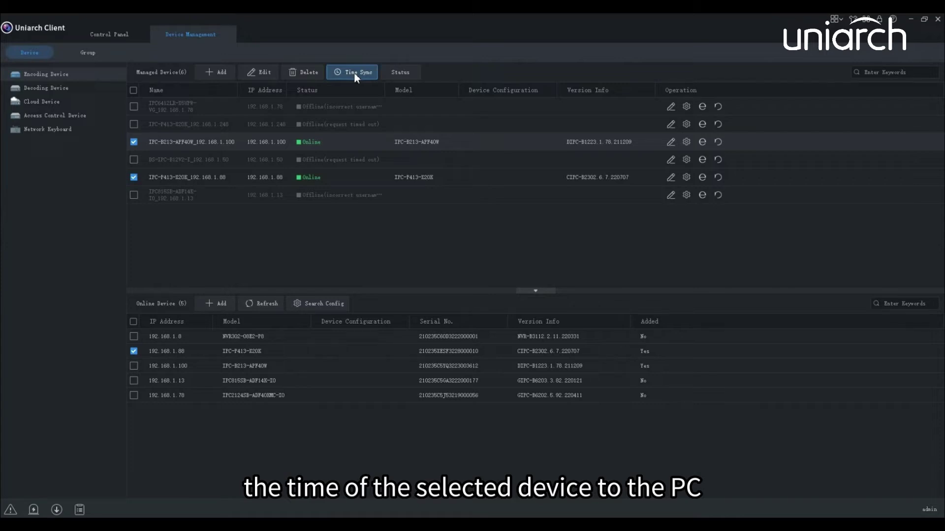
click(400, 72)
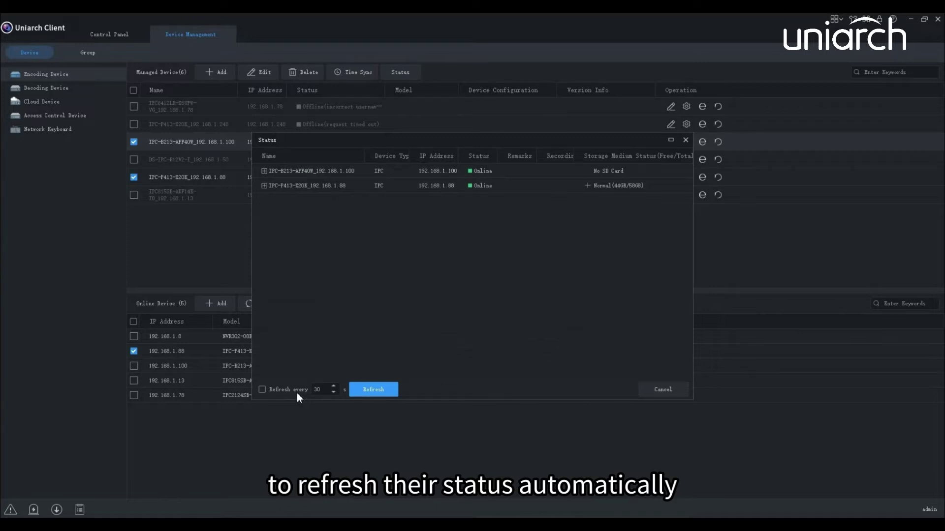
click(685, 141)
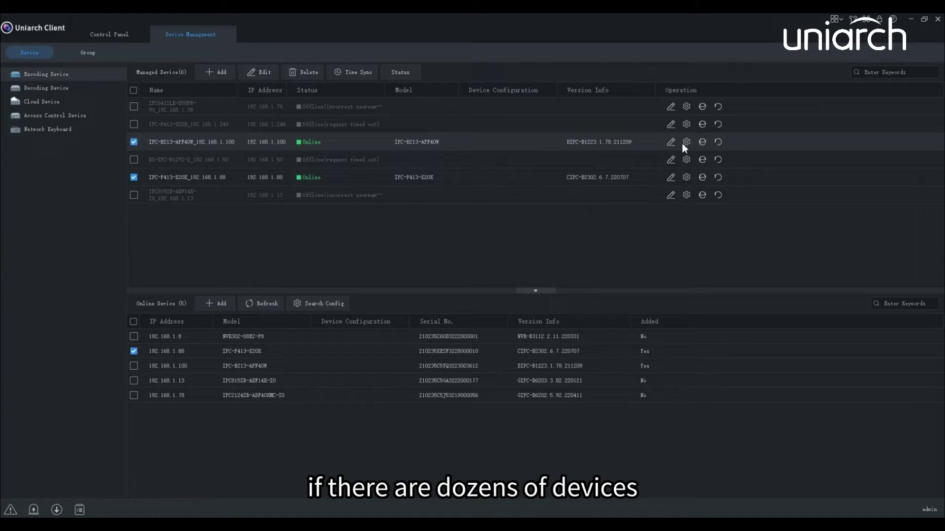
click(870, 73)
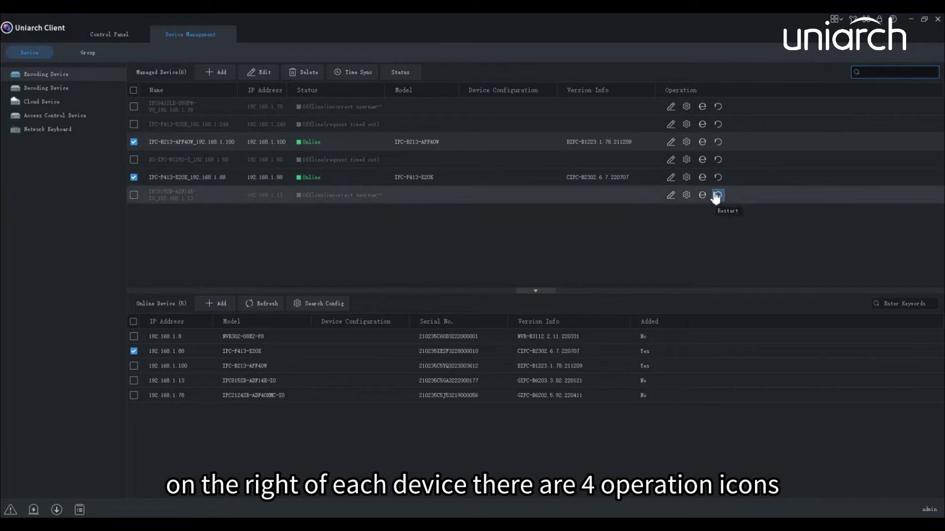
click(673, 143)
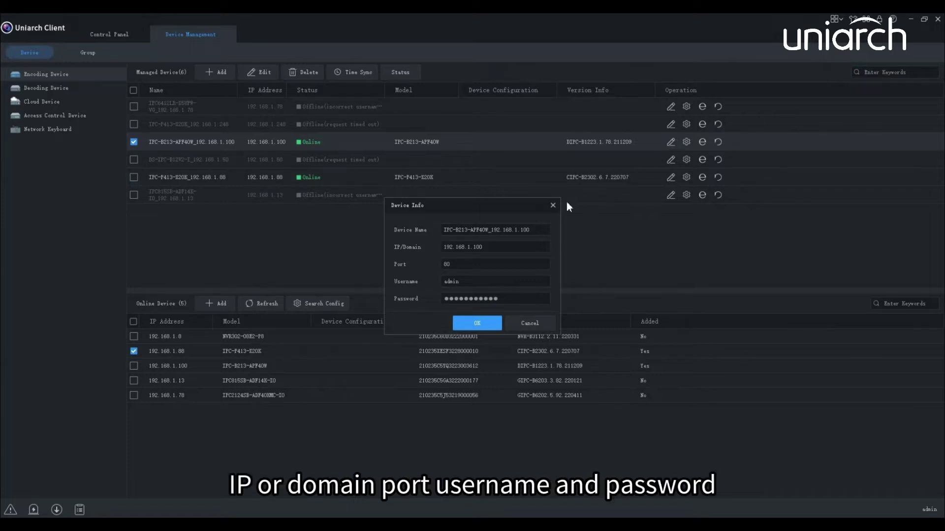
click(553, 205)
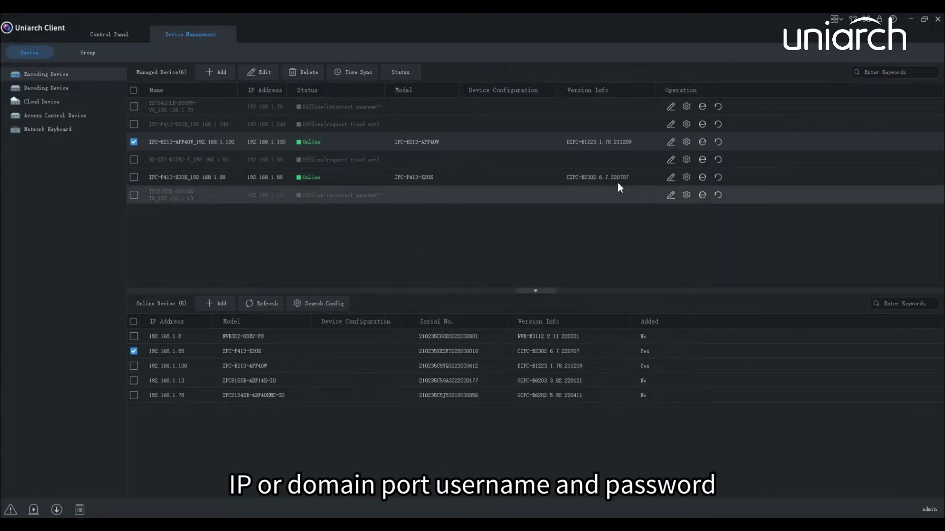
click(691, 145)
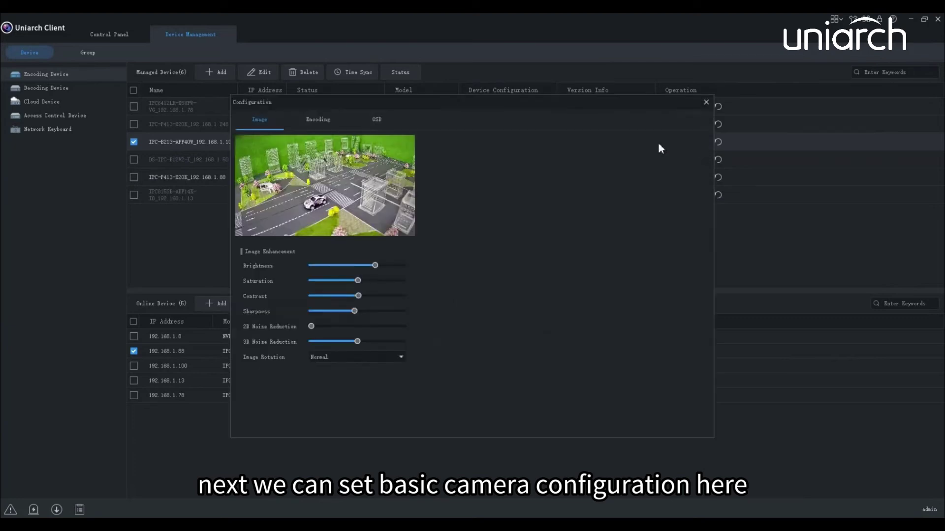
click(319, 131)
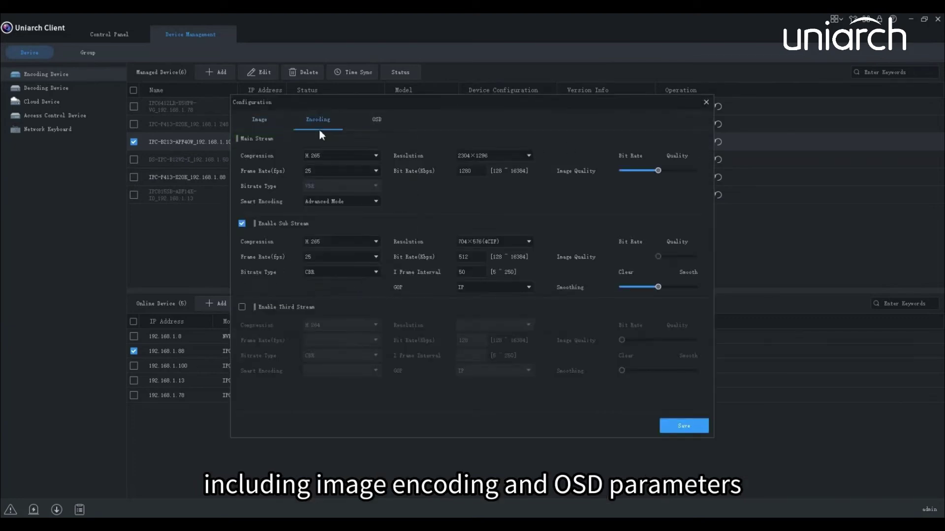
click(378, 129)
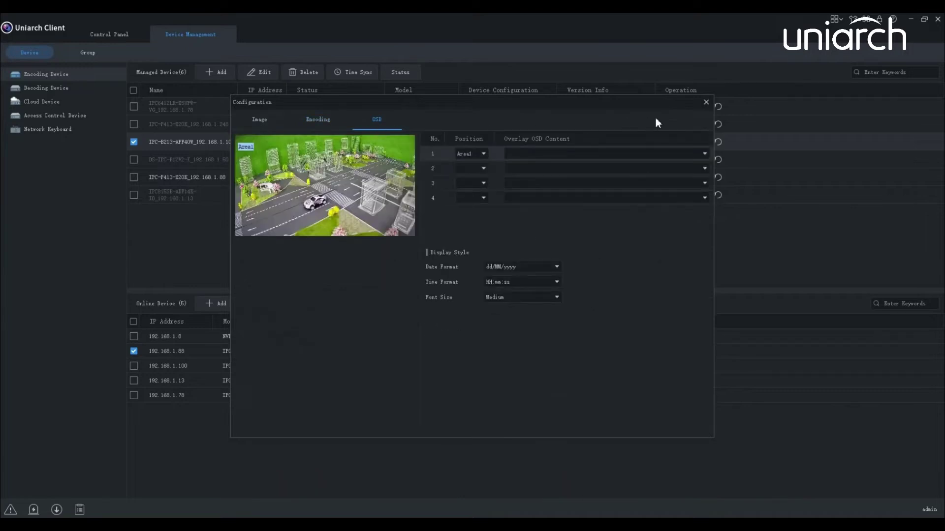
click(706, 103)
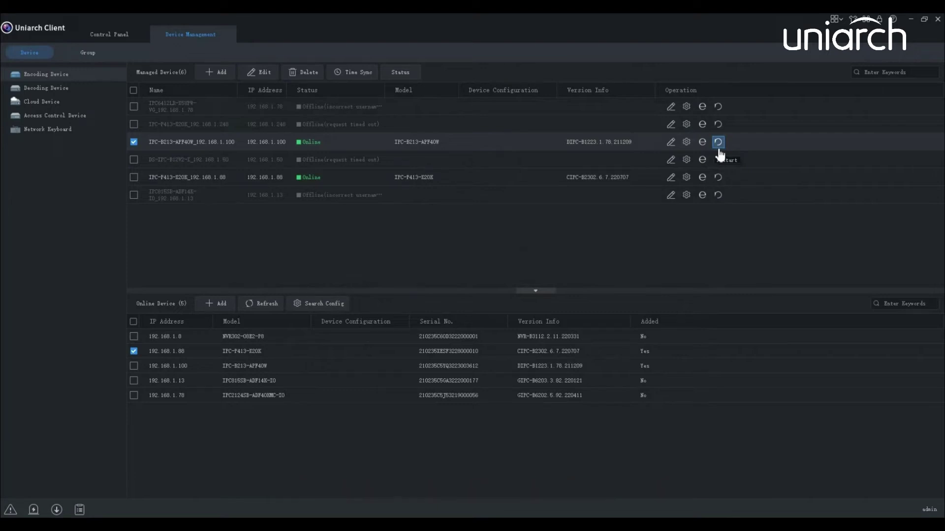
- Add a new group named 'group 1' from the Group tab
click(91, 57)
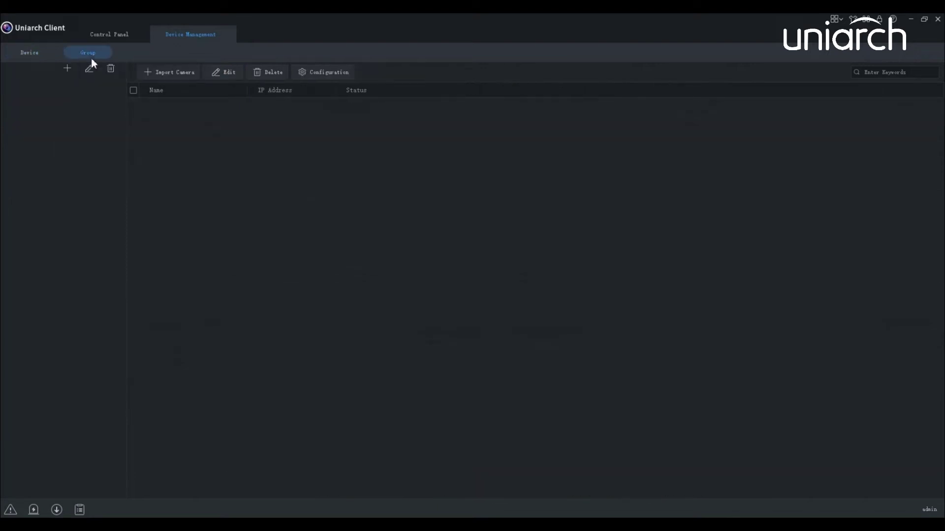
click(68, 70)
click(445, 260)
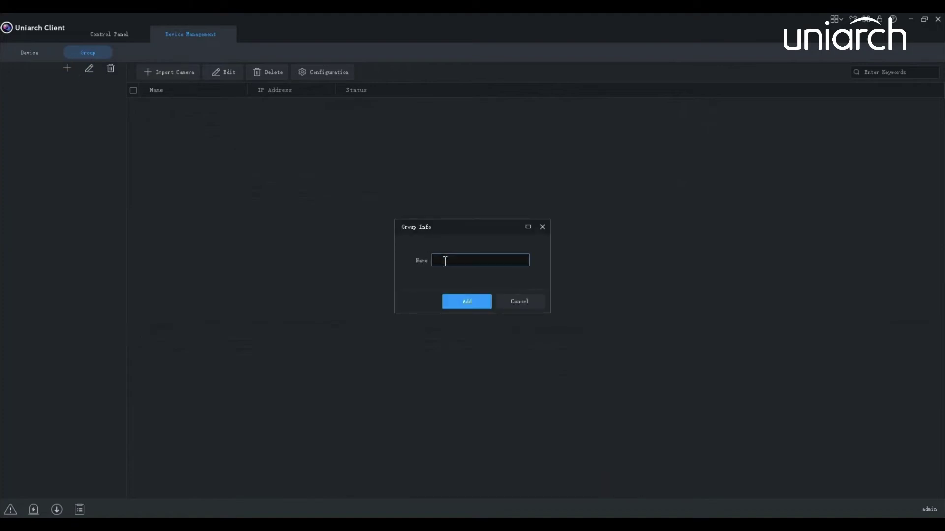
text(roup 1)
click(462, 305)
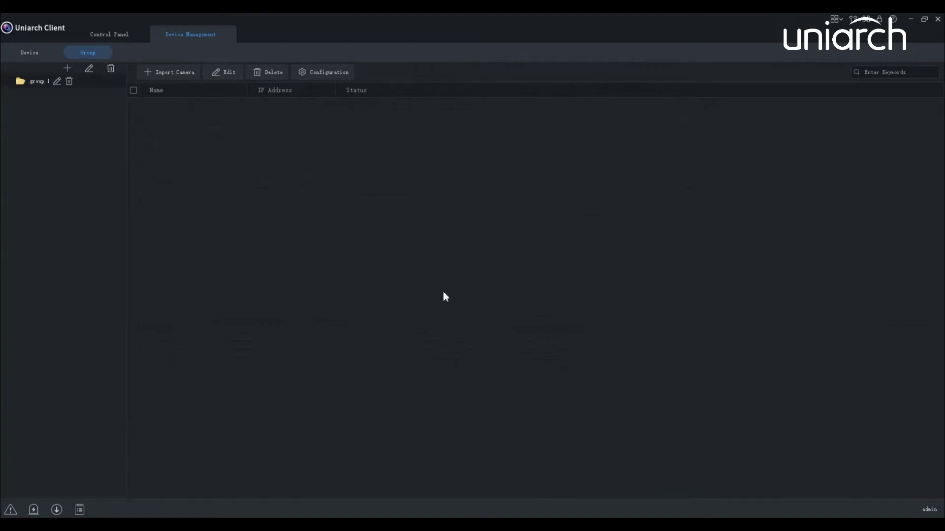
- Import cameras 192.168.1.100 and 192.168.1.88 into group 1, then dismiss the rename dialog unchanged
click(173, 77)
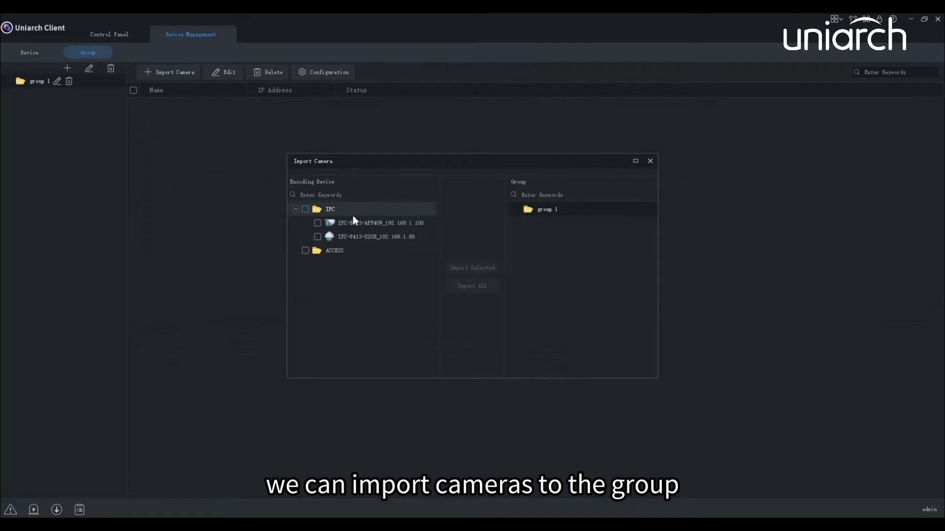
click(318, 223)
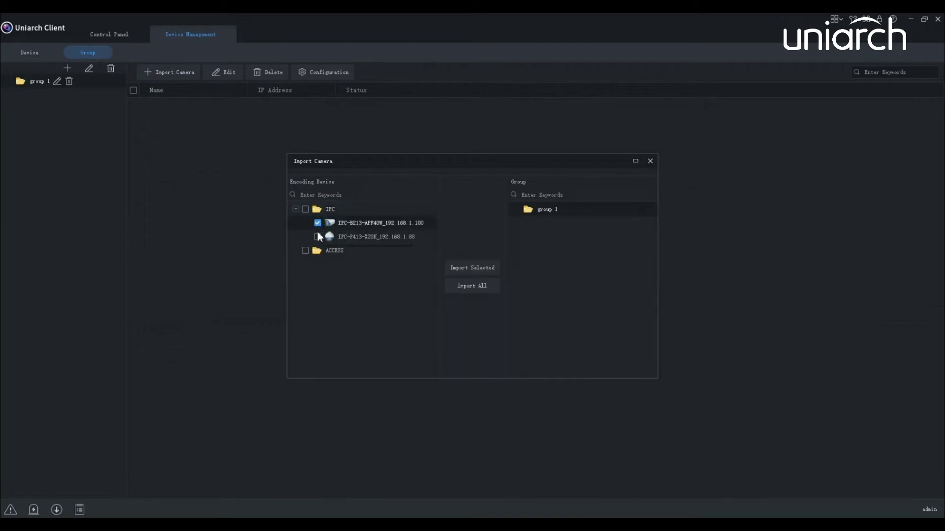
click(317, 235)
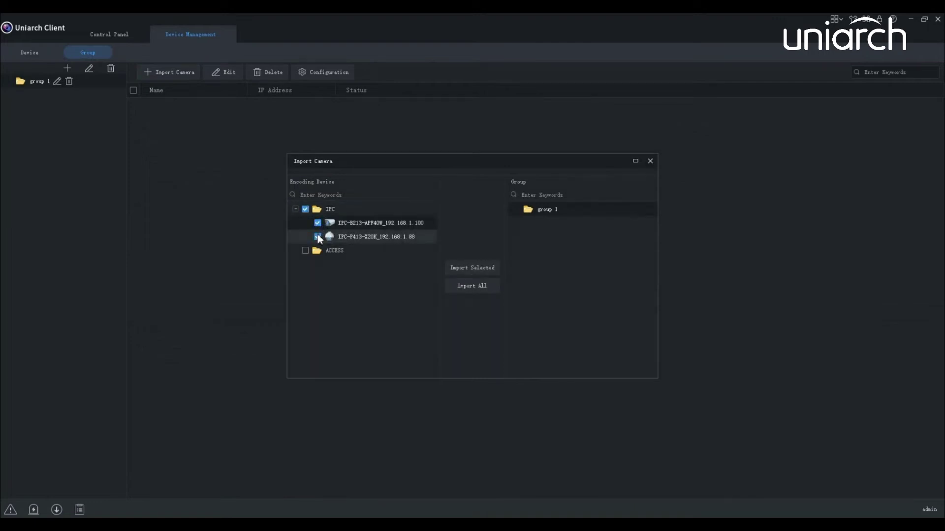
click(468, 271)
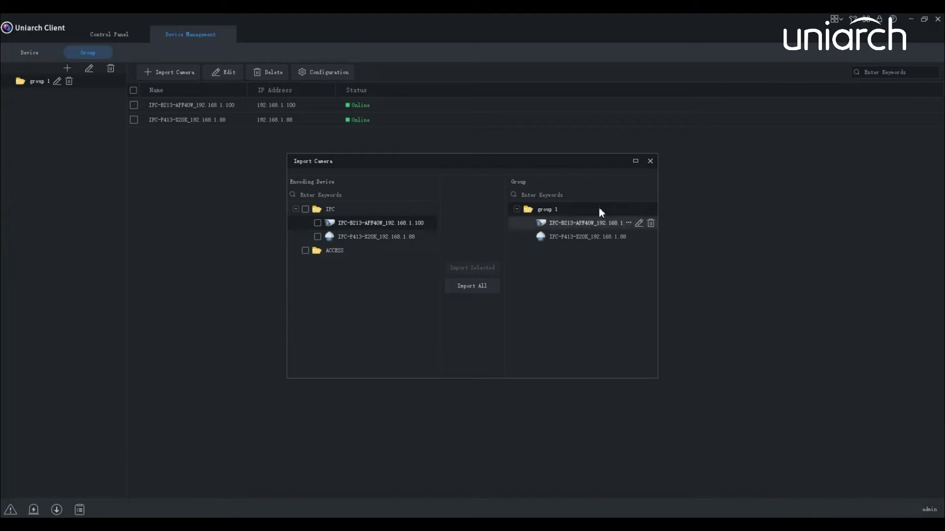
click(649, 161)
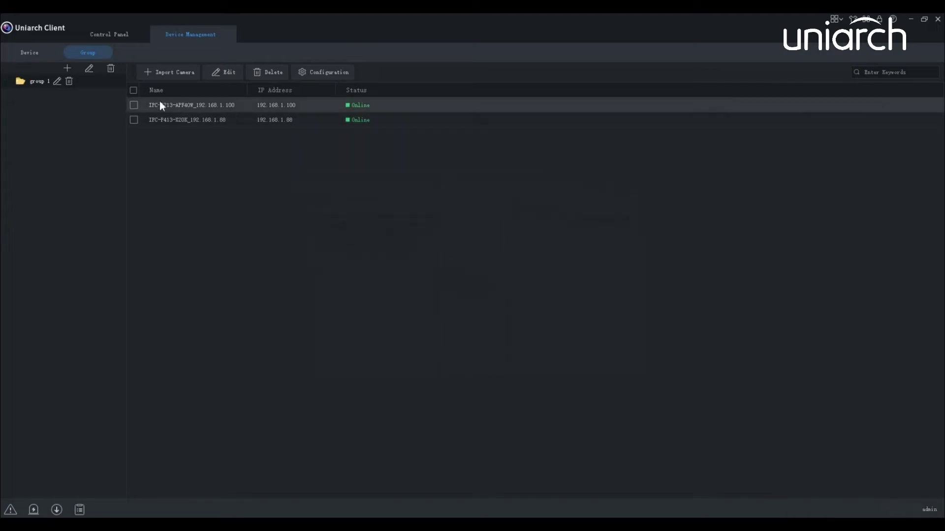
click(223, 75)
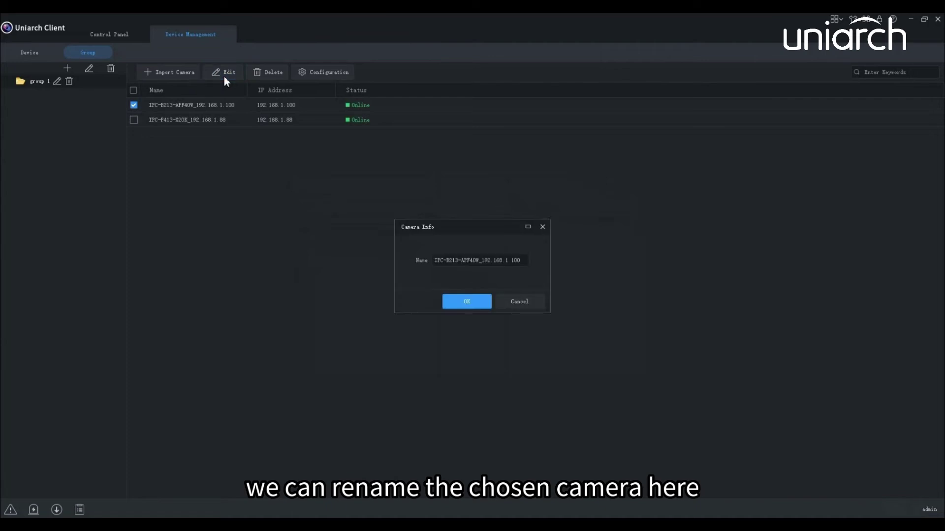
click(541, 226)
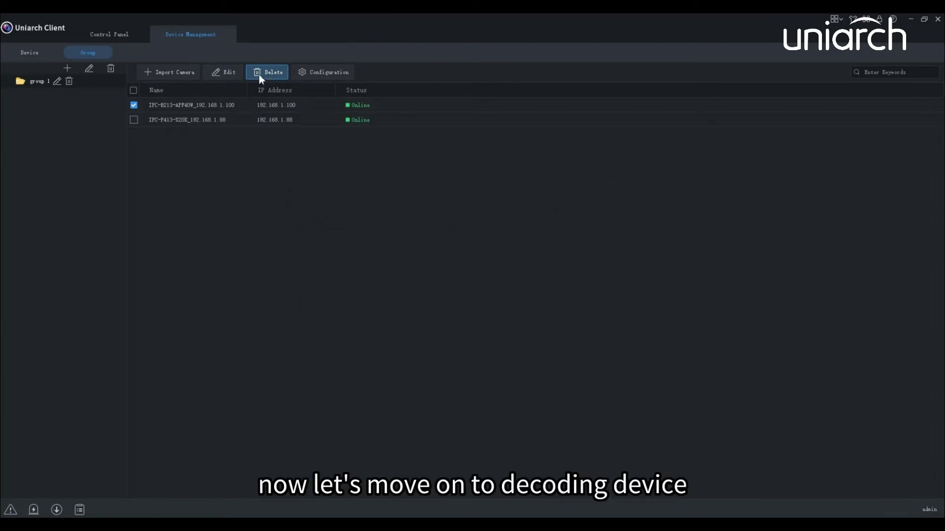
- Switch from the encoding device lists to the empty Decoding Device lists
click(40, 60)
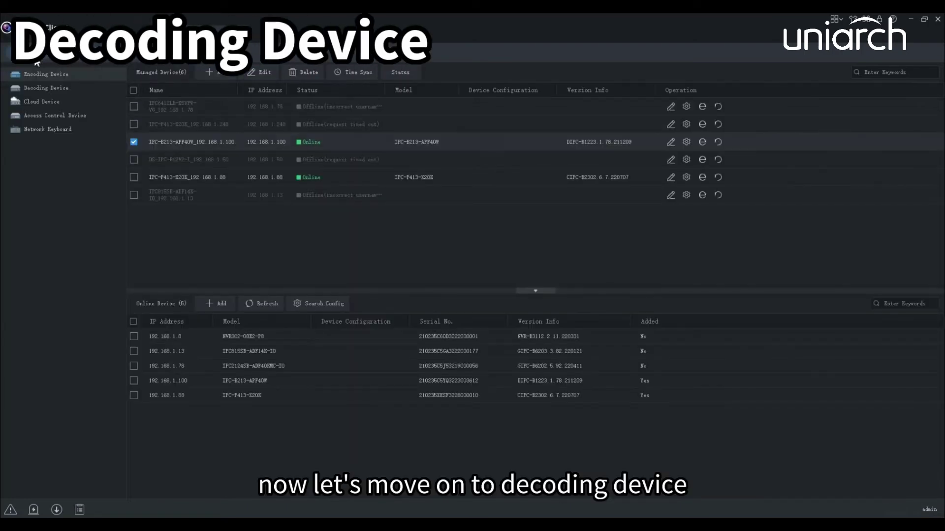
click(80, 87)
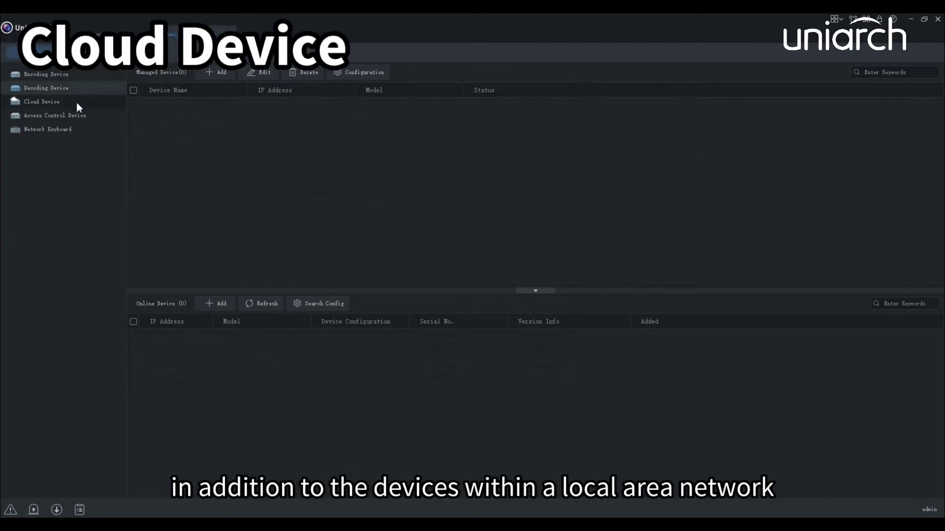
- Open Cloud Device and log in to the cloud account with its password
click(76, 102)
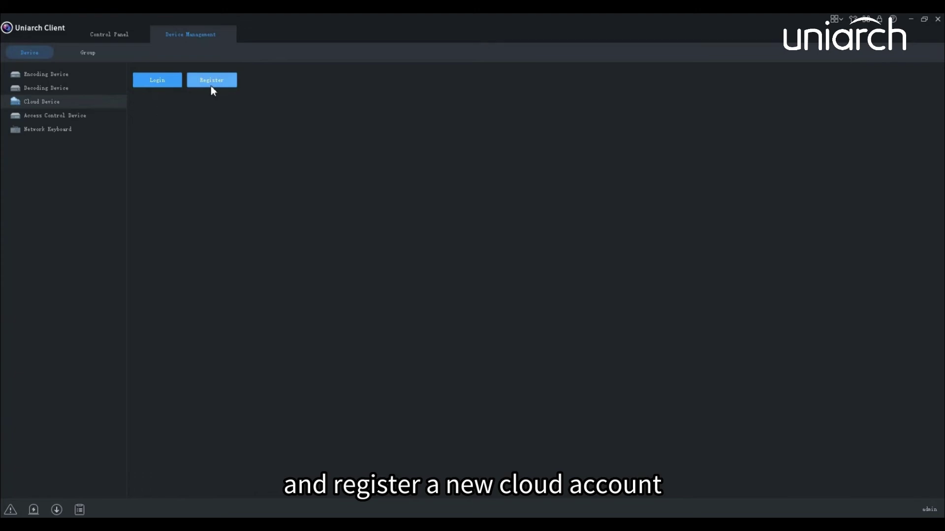
click(157, 80)
click(449, 251)
text(•••••••••••)
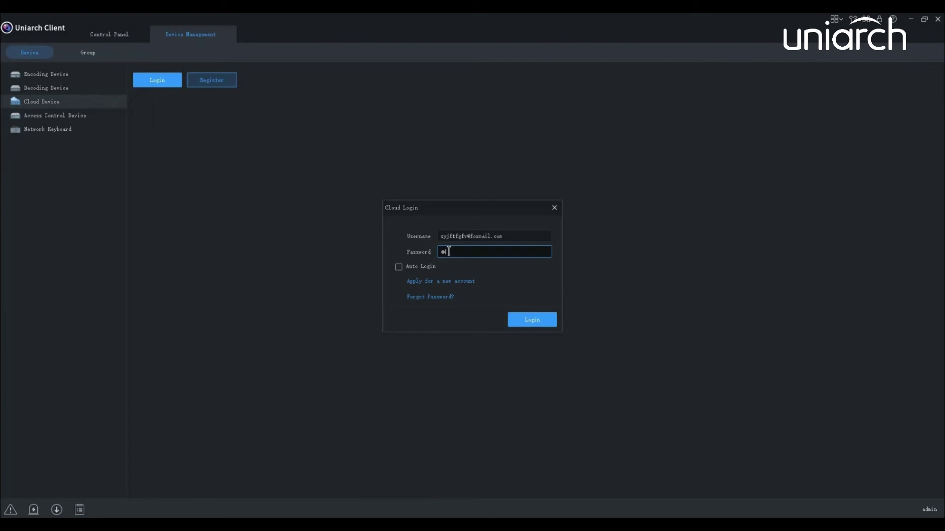
text(•)
key(Return)
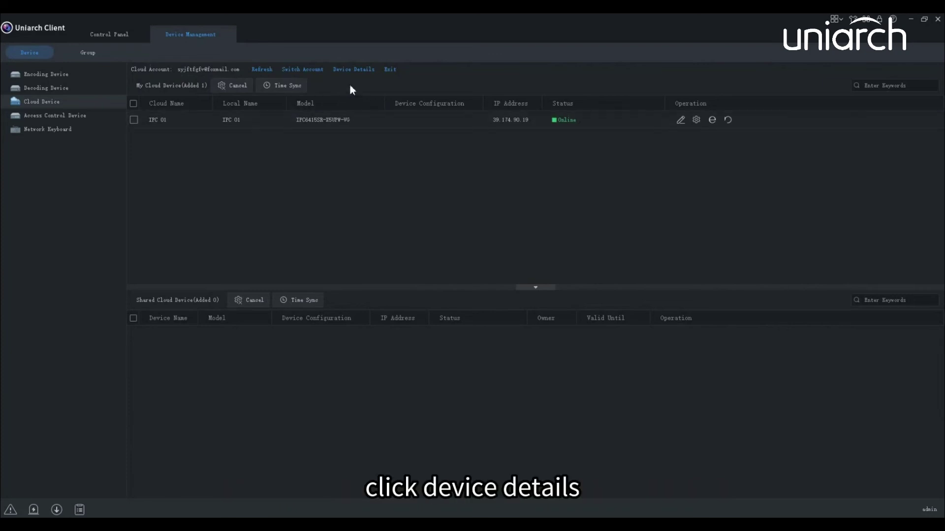
- Review IPC 01's cloud device details, add form and sharing records, then log out of the cloud account
click(352, 69)
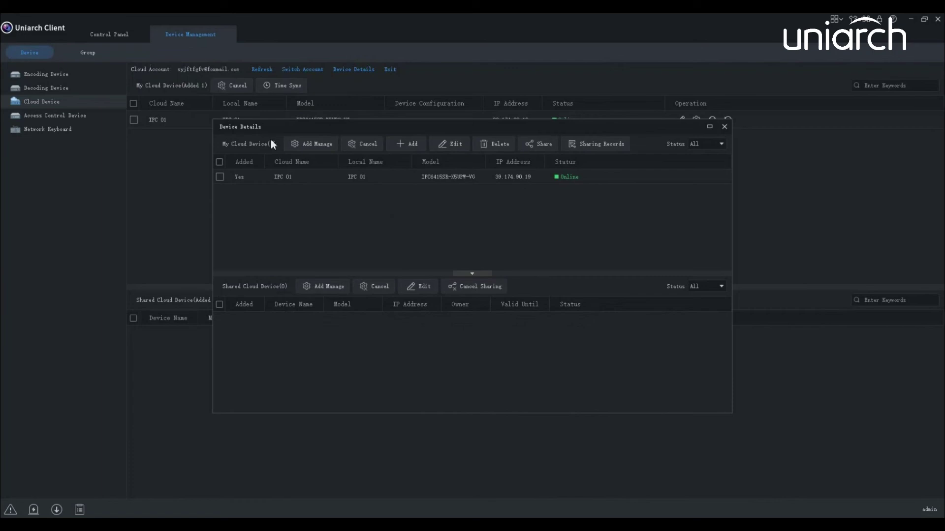
click(219, 176)
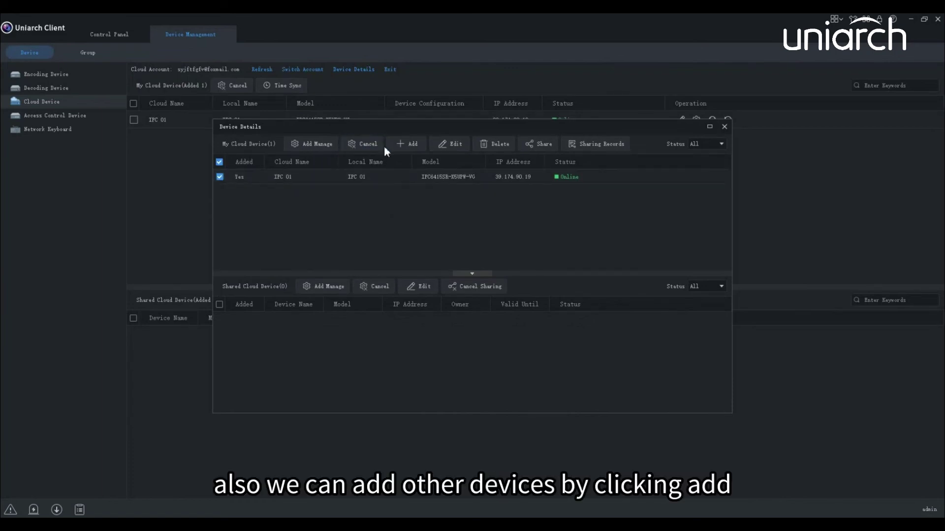
click(405, 147)
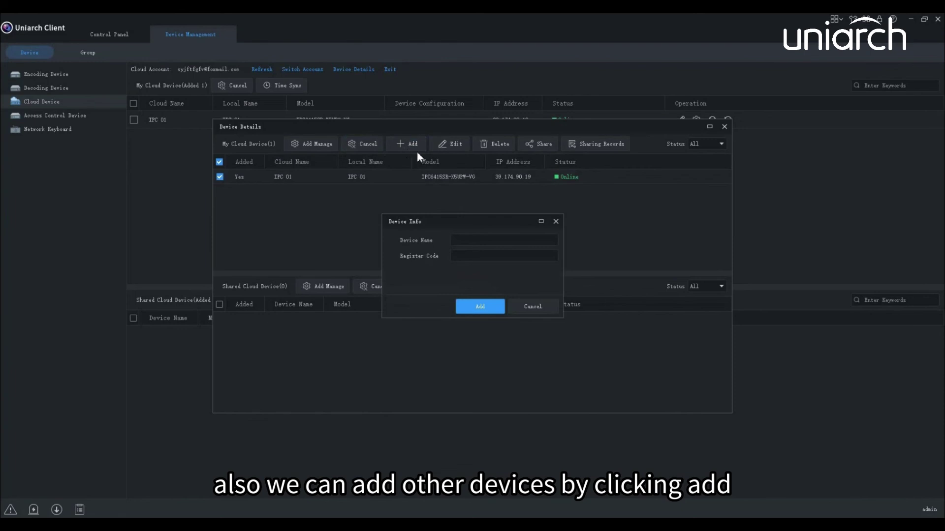
click(554, 219)
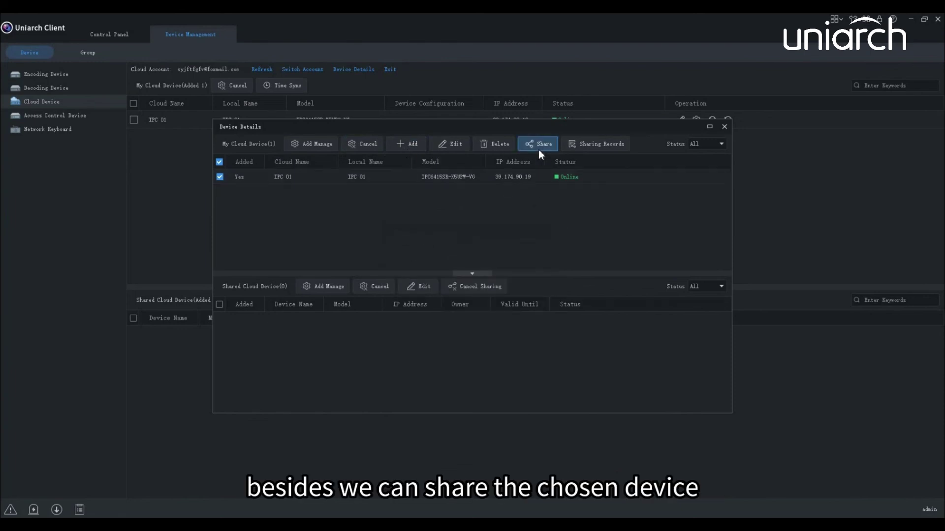
click(597, 146)
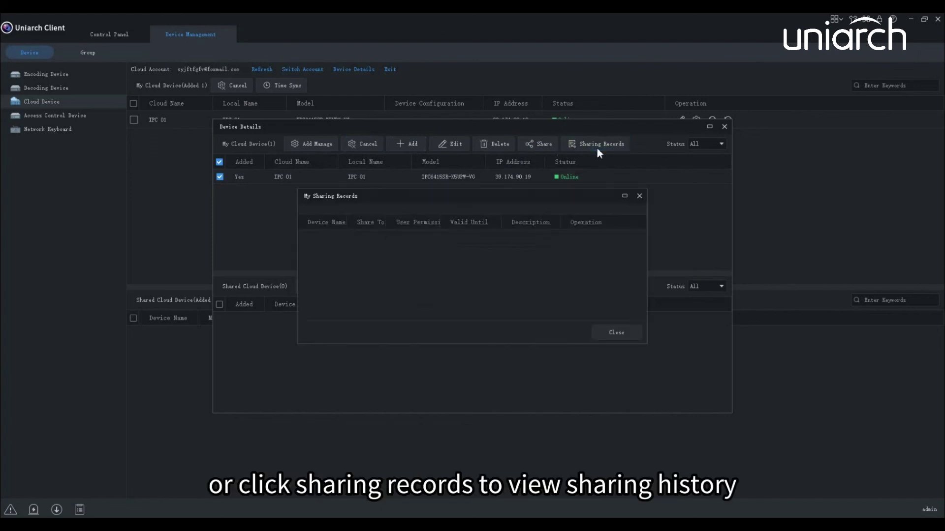
click(640, 196)
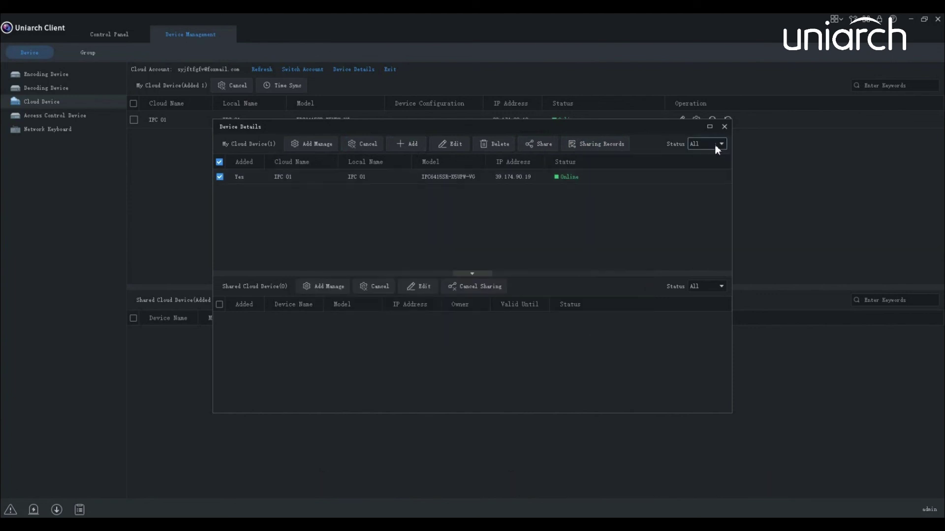
click(724, 129)
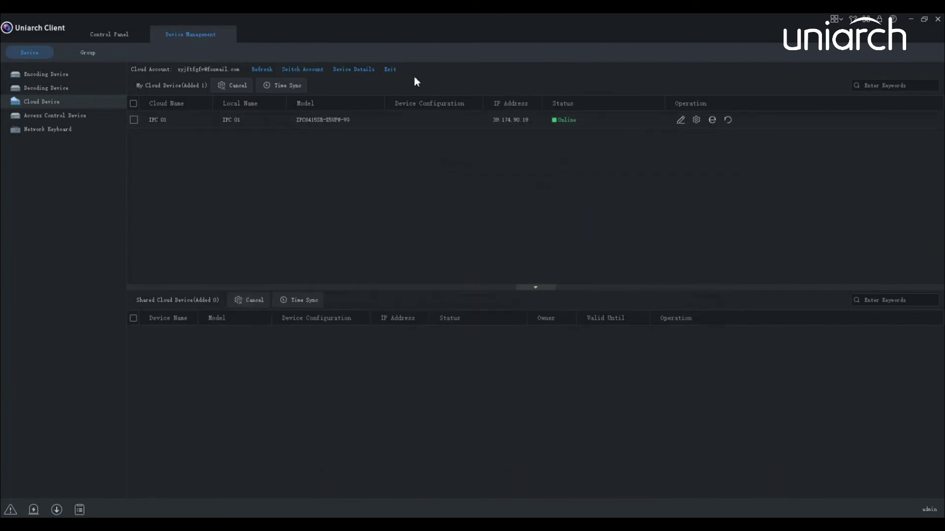
click(390, 71)
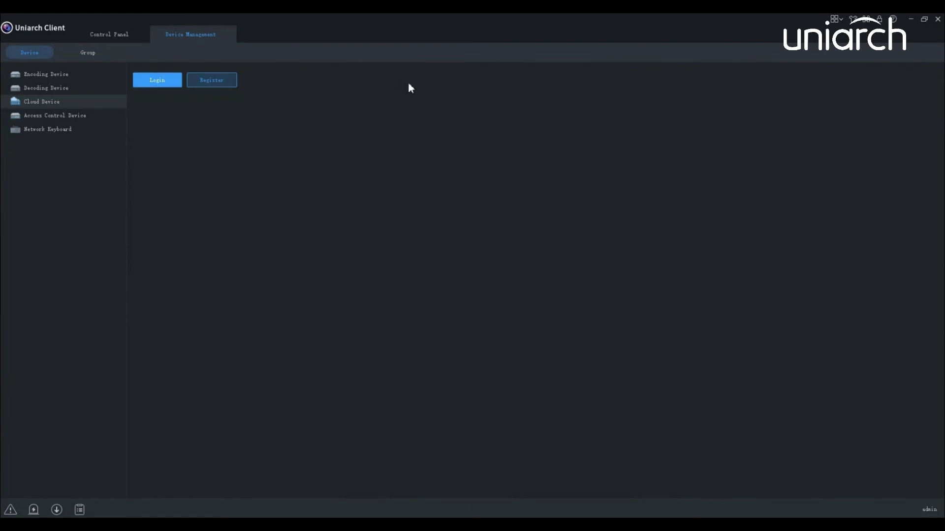
- Show the Access Control Device section, listing 0 managed and 0 online devices
click(103, 115)
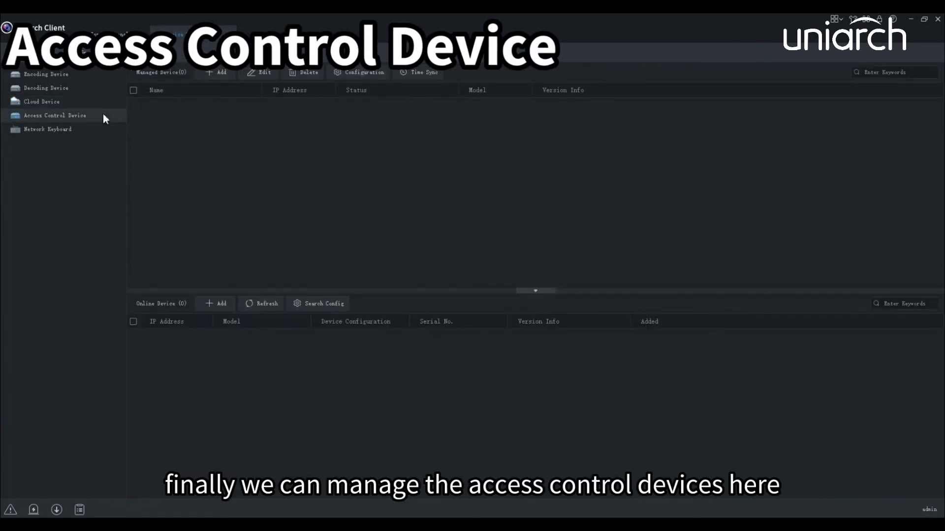